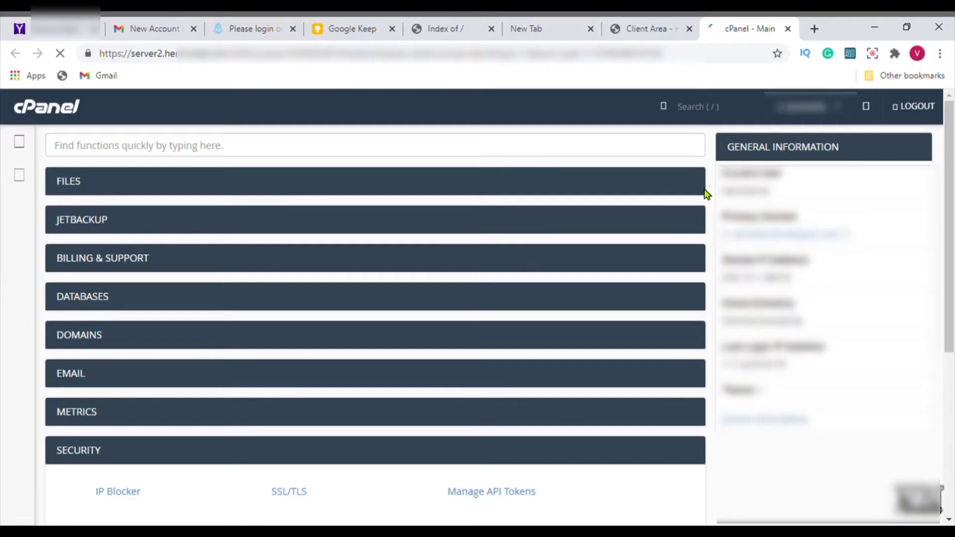
scroll(705, 194, "down", 4)
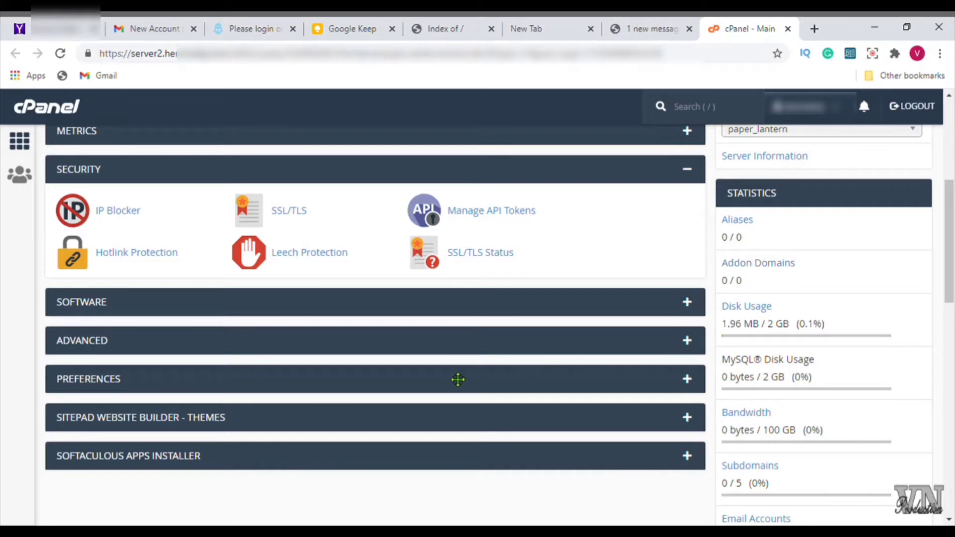
scroll(448, 440, "down", 1)
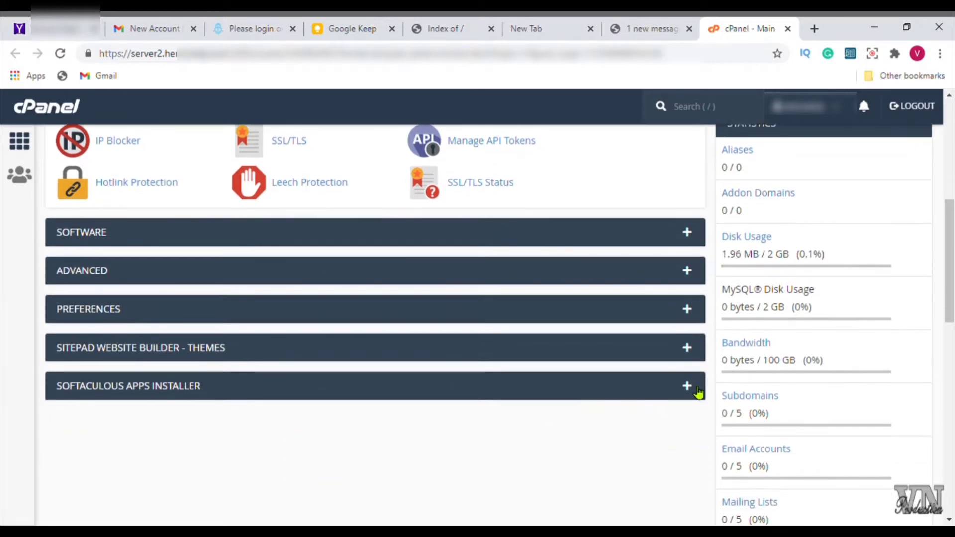
- Expand cPanel's Software section and launch the Softaculous Apps Installer
left_click(686, 395)
scroll(597, 365, "down", 1)
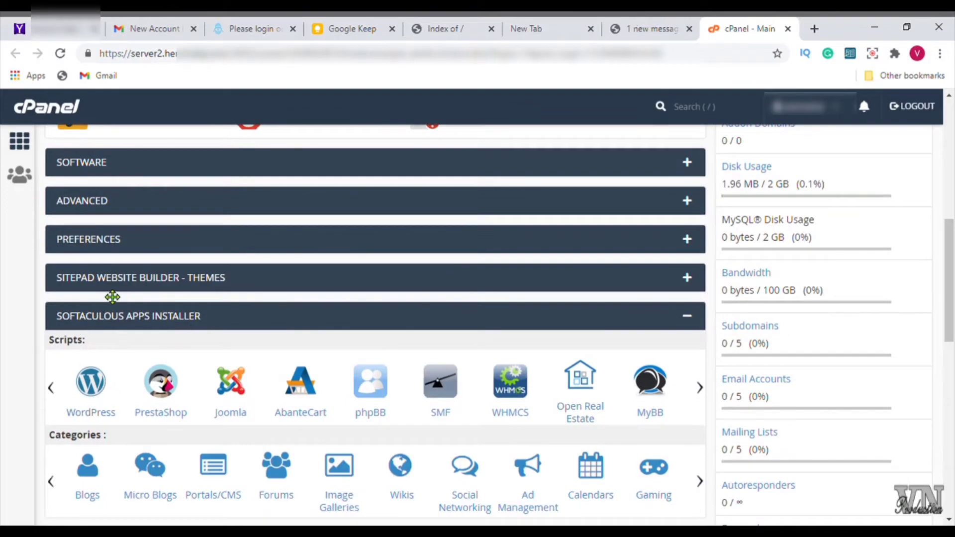
scroll(168, 311, "down", 2)
scroll(164, 313, "up", 2)
scroll(185, 179, "up", 2)
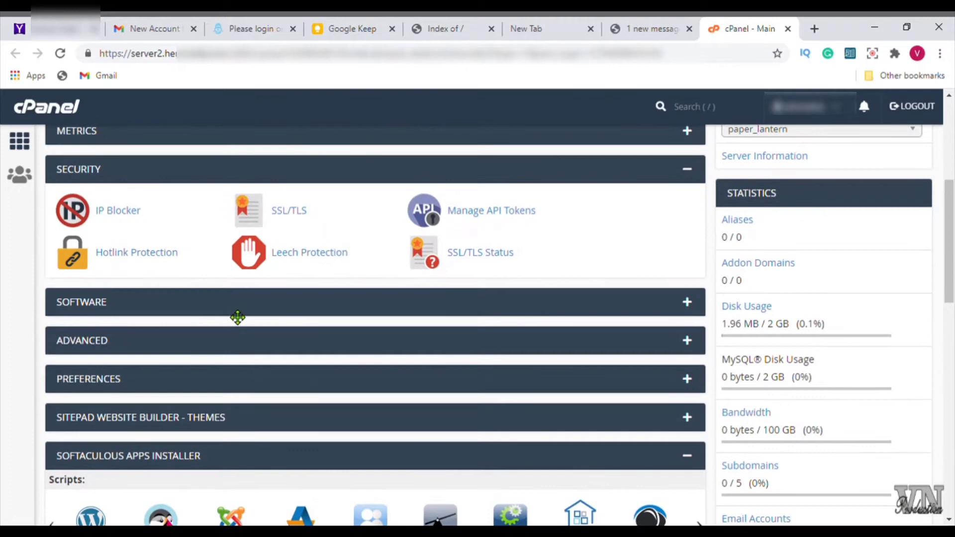
left_click(687, 311)
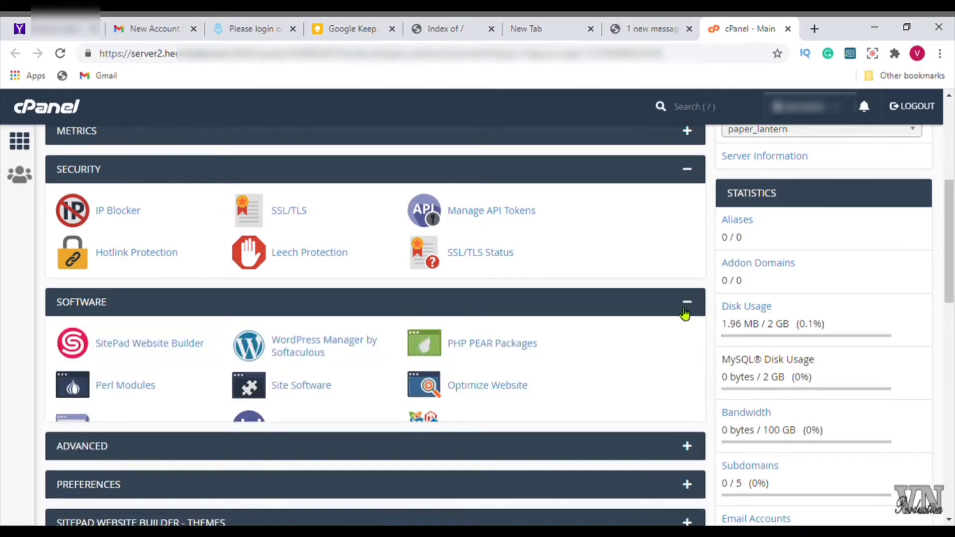
left_click(480, 429)
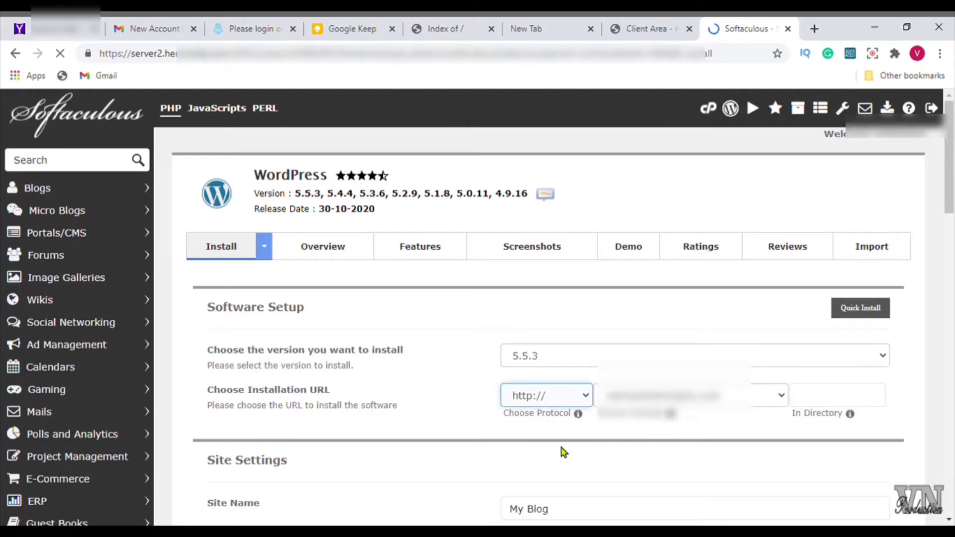
key("Down")
key("Down")
key("Down")
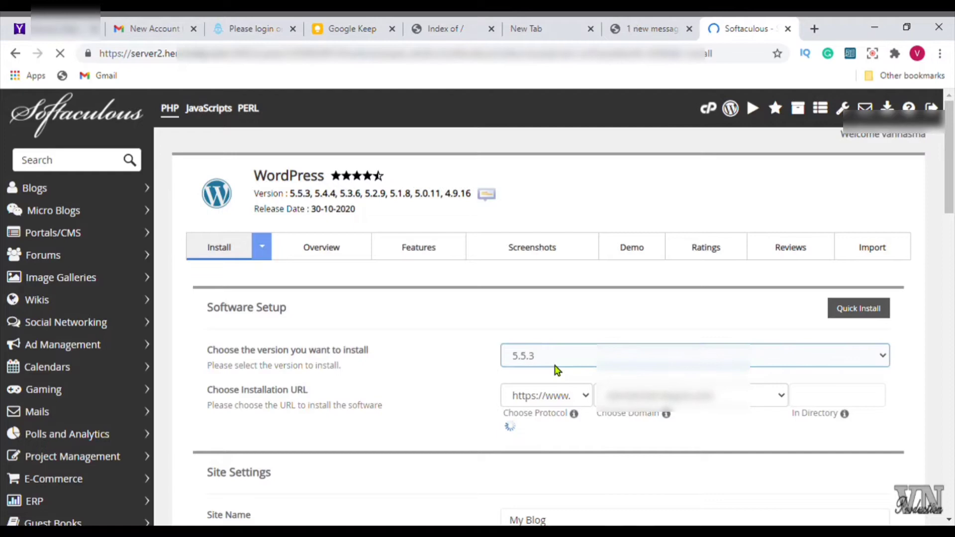
scroll(558, 367, "down", 1)
scroll(557, 378, "down", 2)
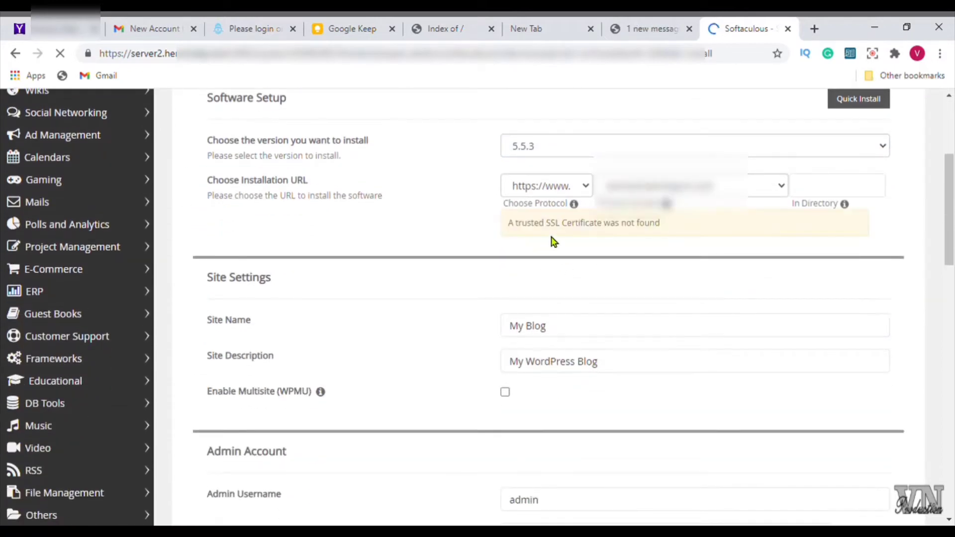
left_click(586, 188)
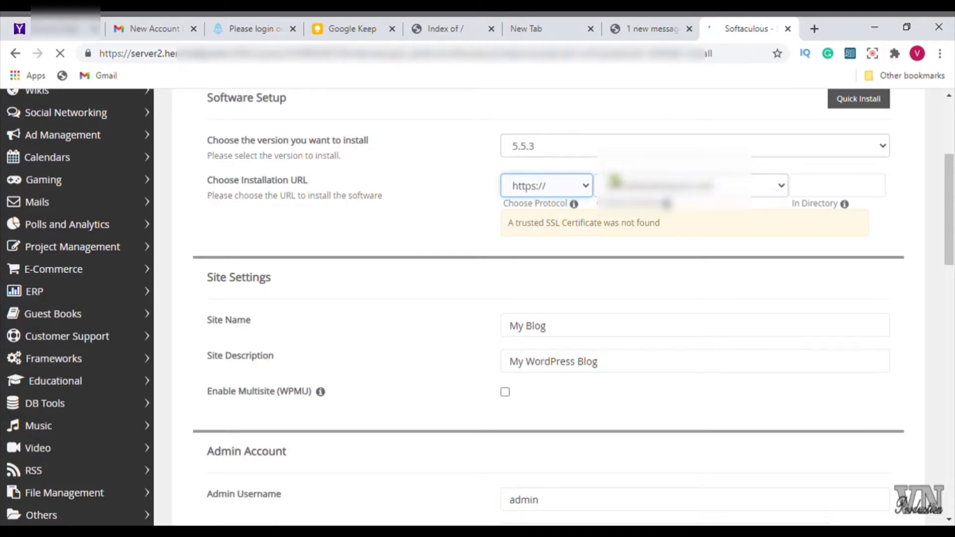
- Pick the install domain and paste a new admin email over the old one
left_click(613, 187)
scroll(613, 187, "down", 2)
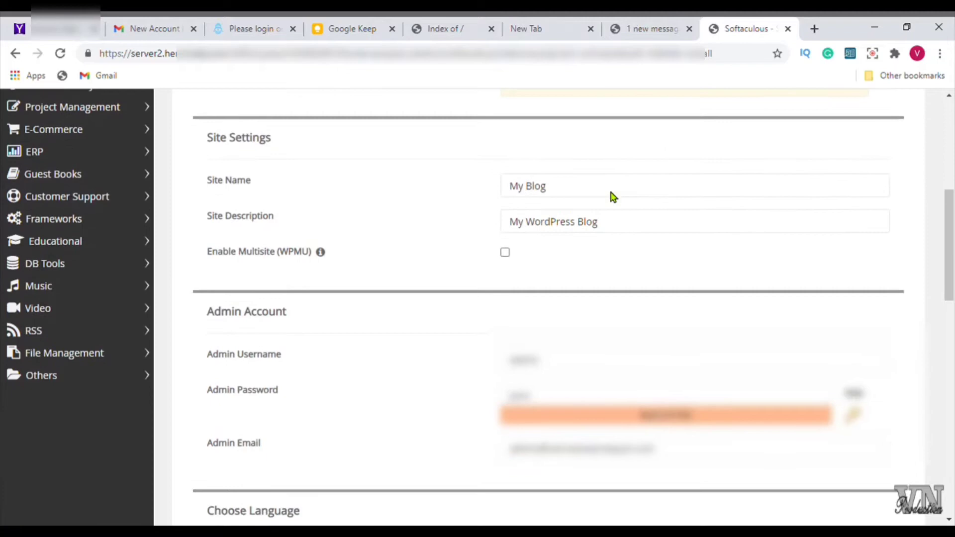
scroll(620, 201, "down", 1)
left_click(659, 394)
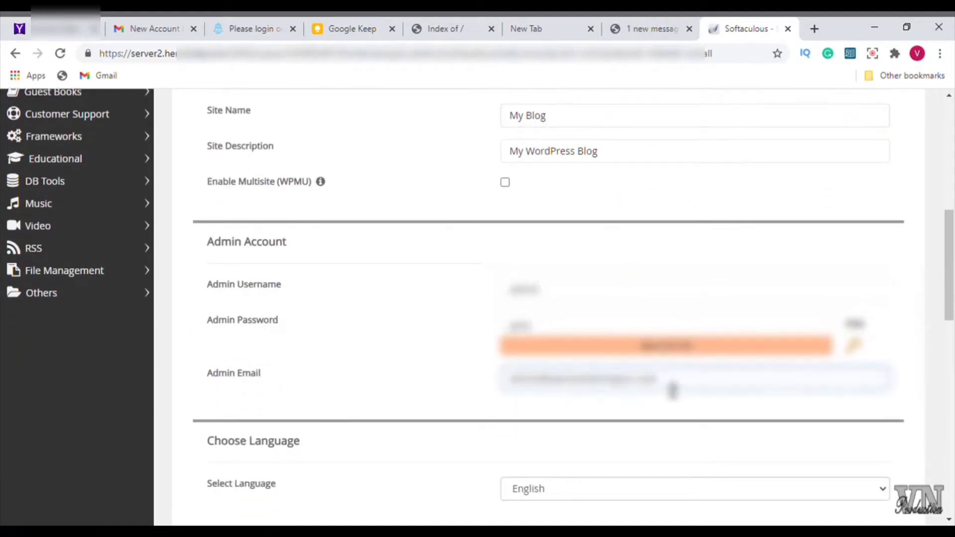
left_click_drag(674, 390, 490, 391)
key("BackSpace")
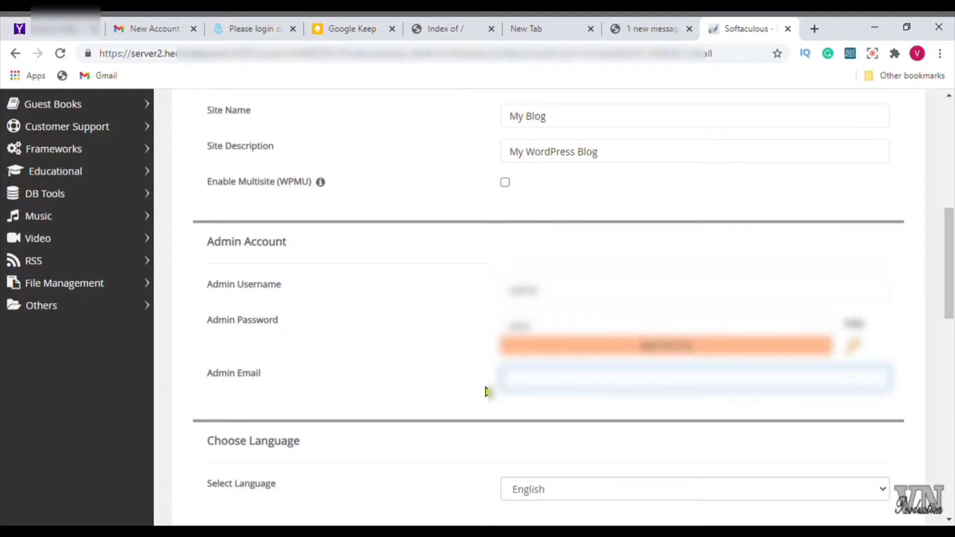
key("ctrl+v")
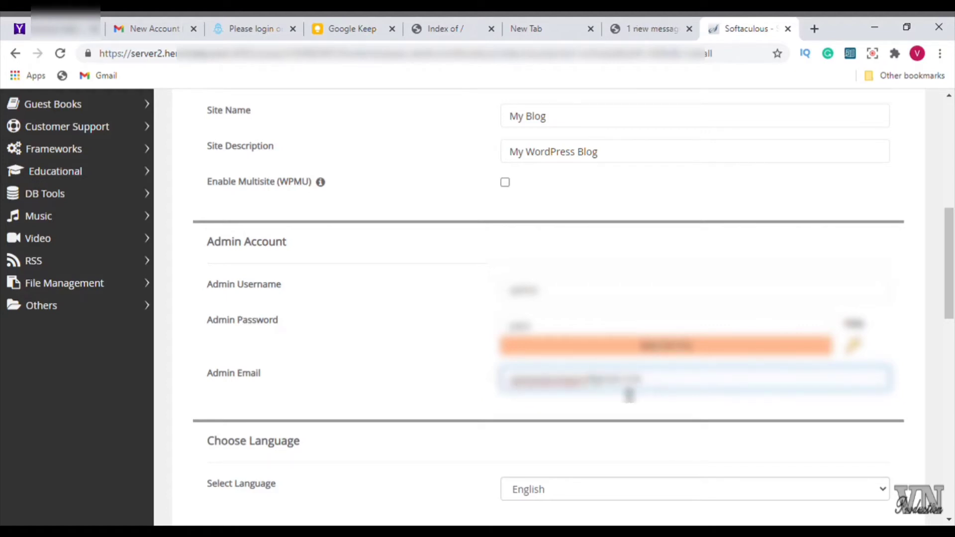
- Reselect the admin username and admin email text for further editing
left_click(561, 302)
left_click_drag(561, 302, 475, 309)
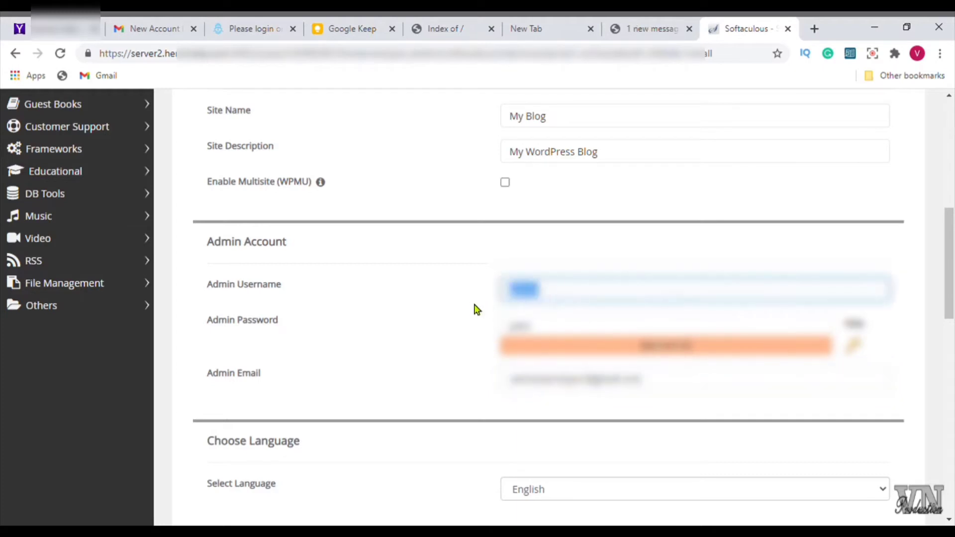
left_click(553, 382)
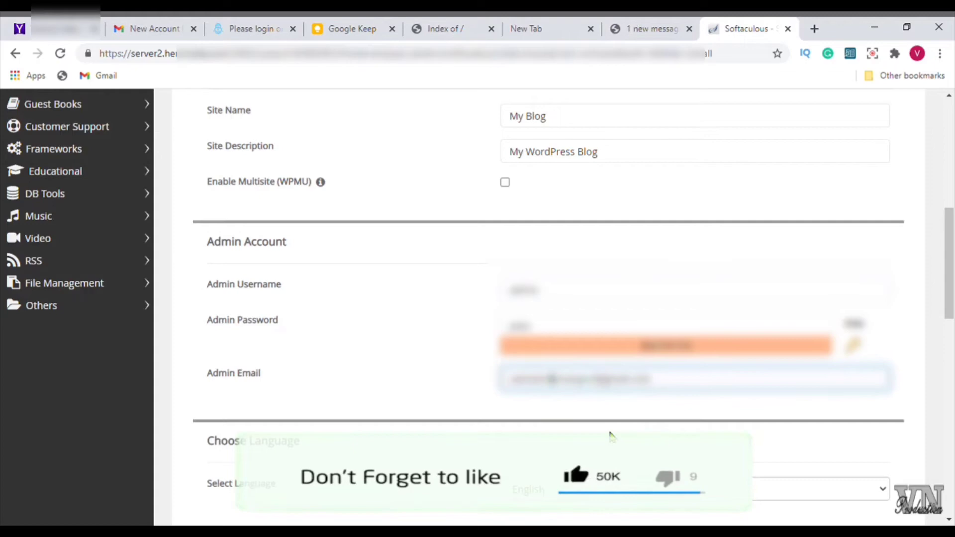
double_click(556, 380)
left_click(554, 396)
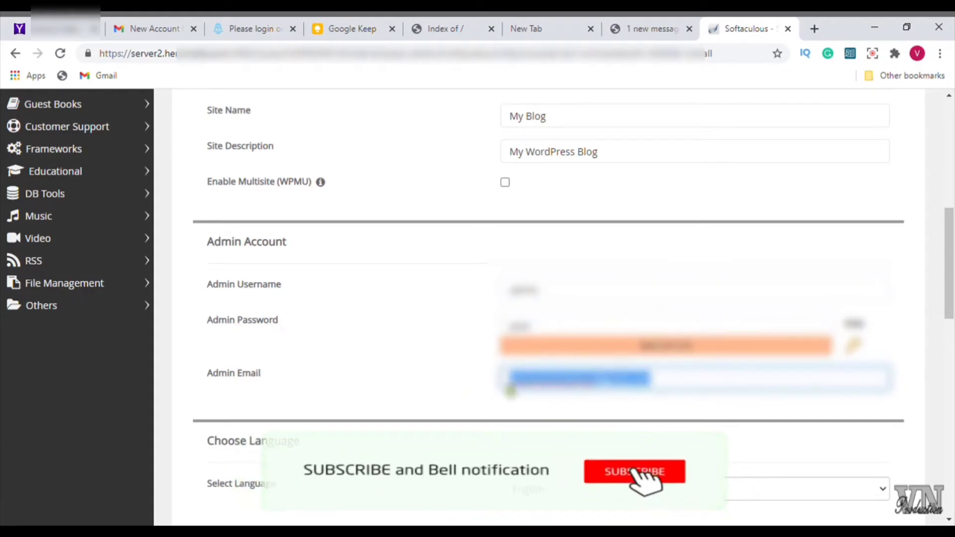
double_click(571, 292)
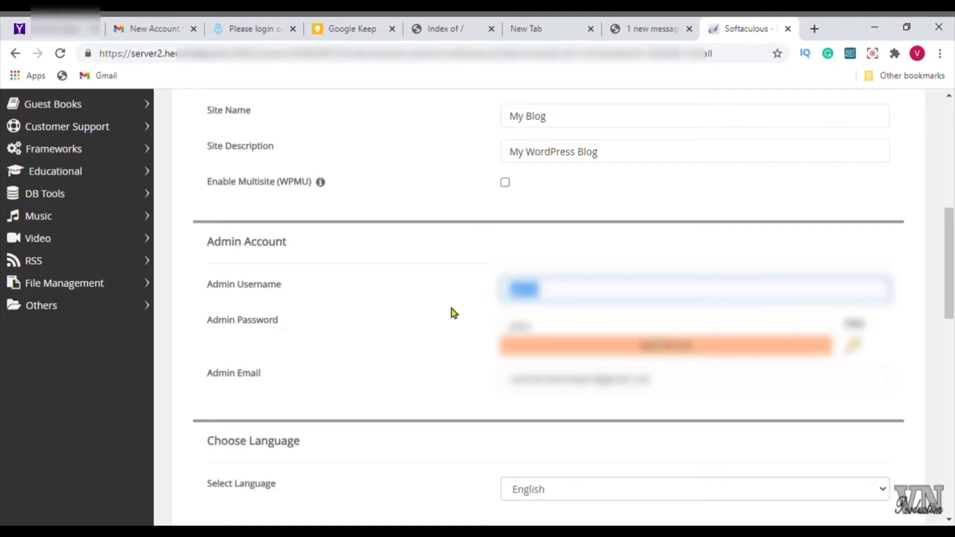
- Trim the admin username and replace the admin password with a strong one
key("BackSpace")
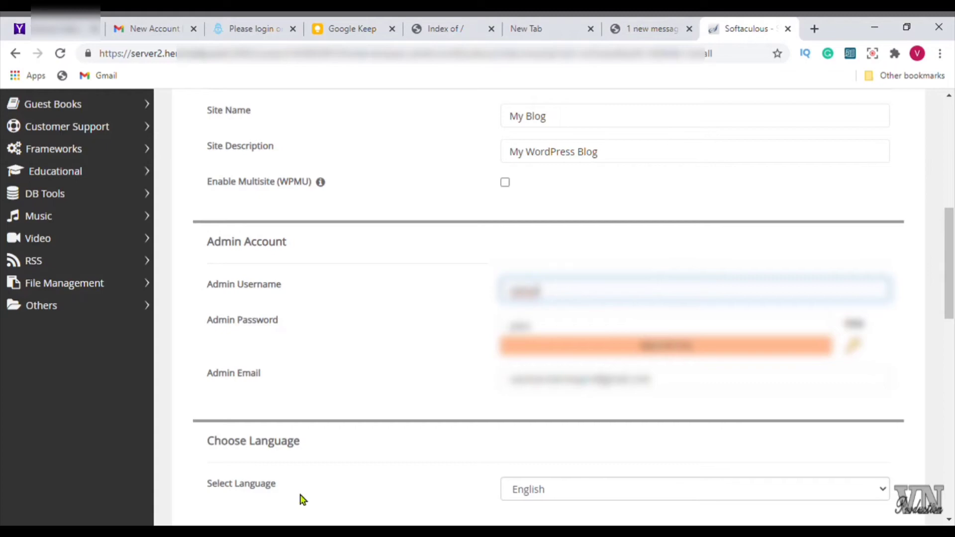
left_click(541, 328)
left_click_drag(538, 333, 415, 333)
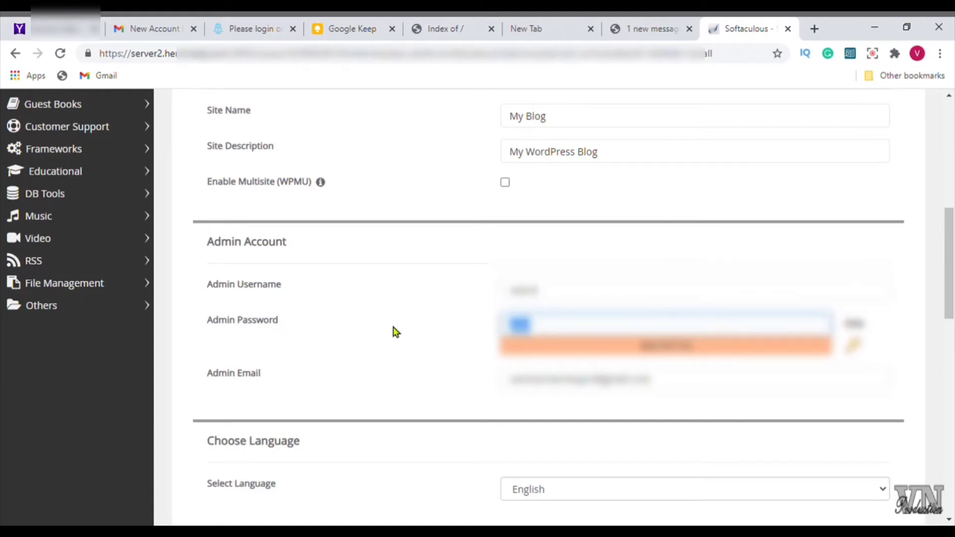
left_click(583, 291)
key("BackSpace")
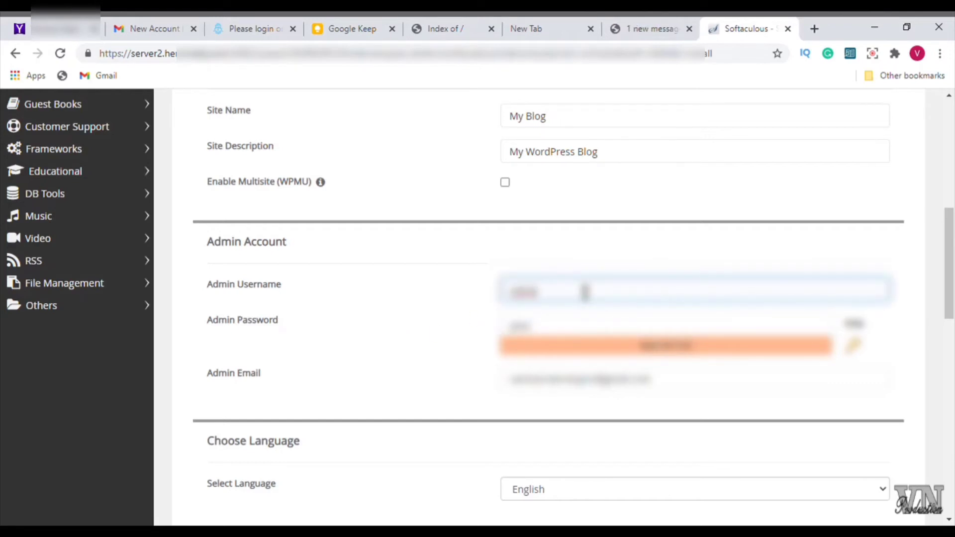
key("BackSpace")
key("BackSpace")
key("Tab")
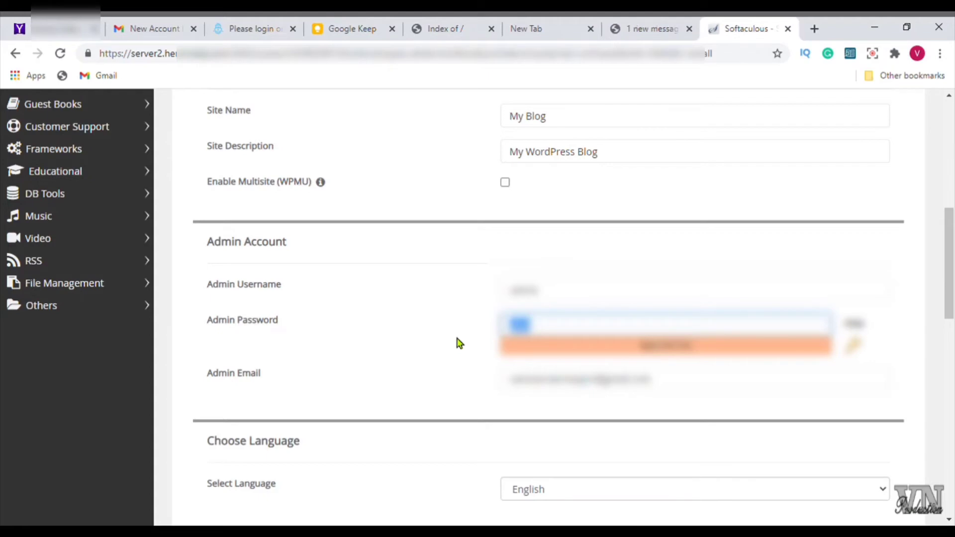
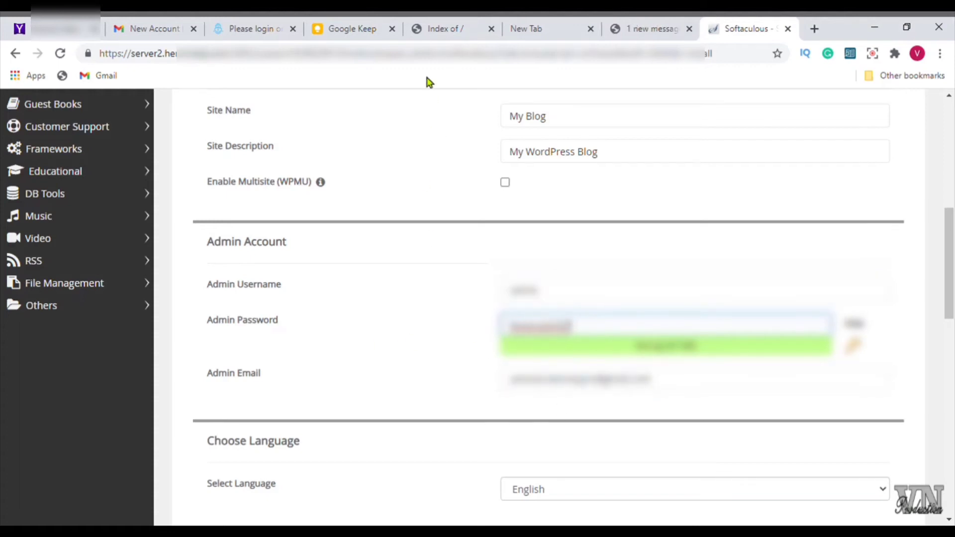
scroll(575, 160, "up", 1)
left_click_drag(569, 195, 461, 191)
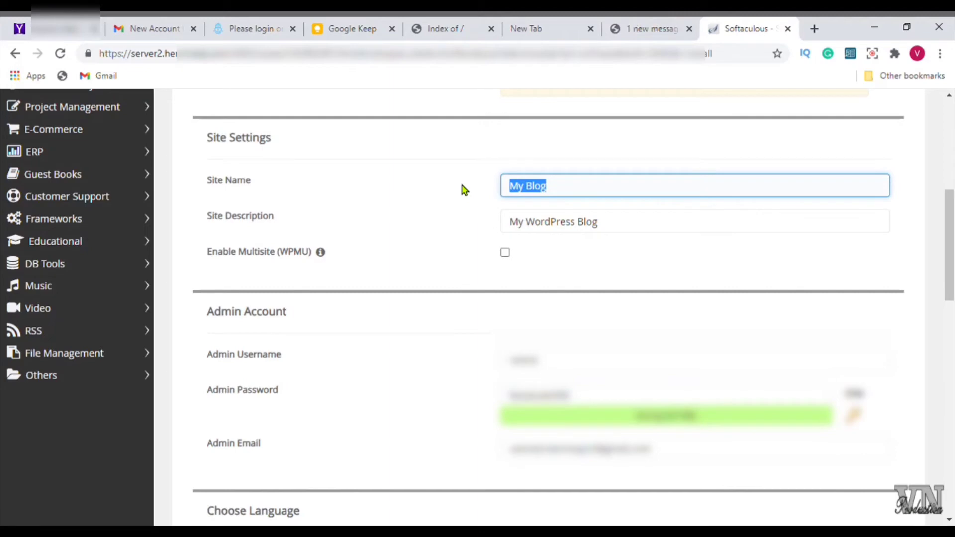
- Paste a custom site name over 'My Blog' and trim off the extra text
key("BackSpace")
key("BackSpace")
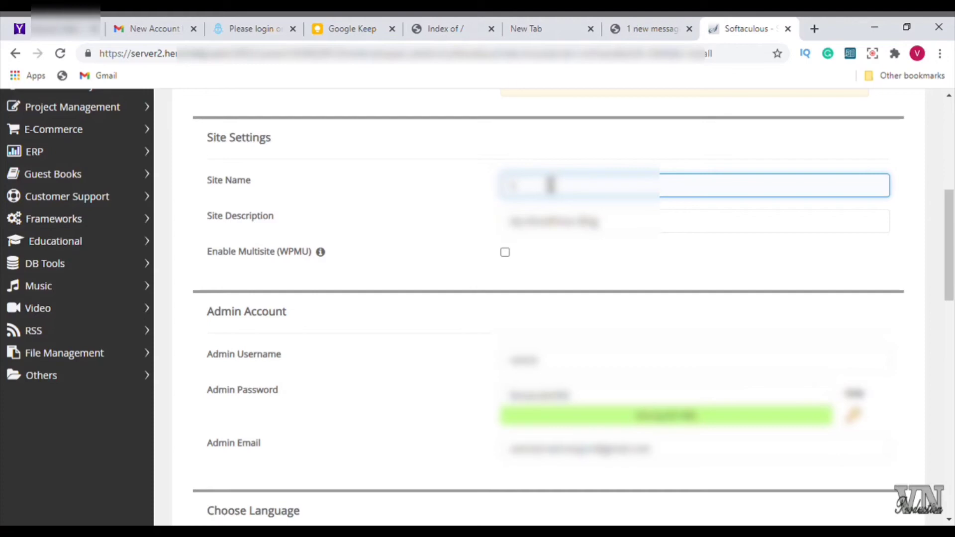
key("ctrl+v")
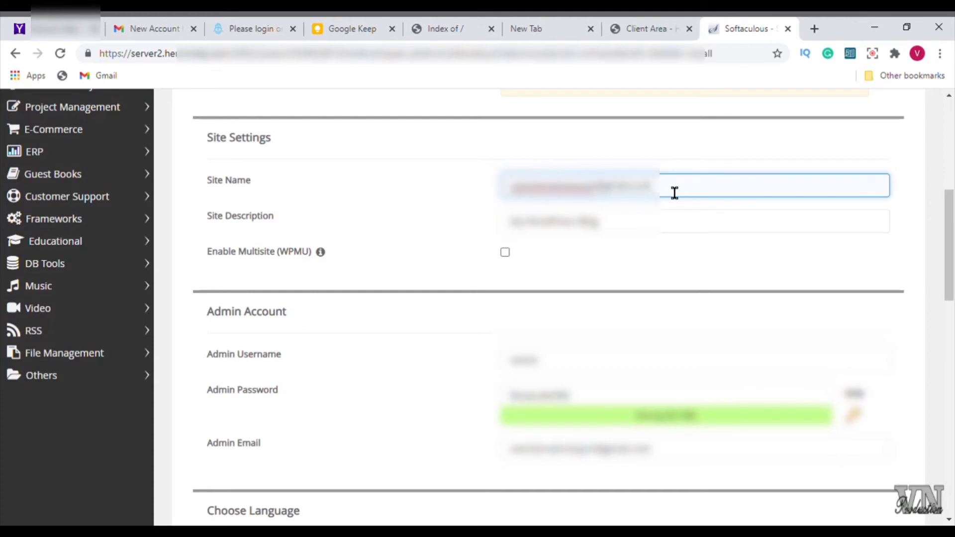
left_click_drag(673, 191, 605, 195)
key("BackSpace")
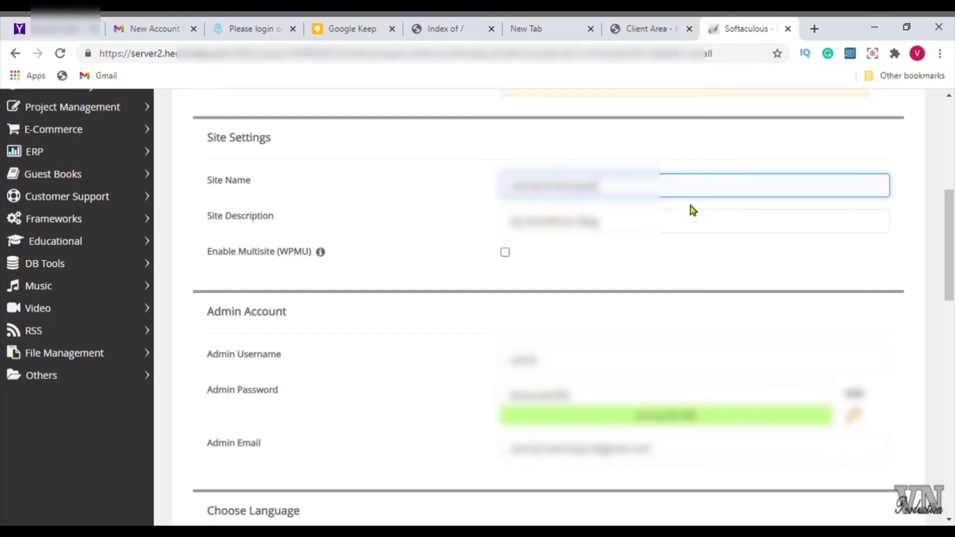
scroll(738, 179, "up", 2)
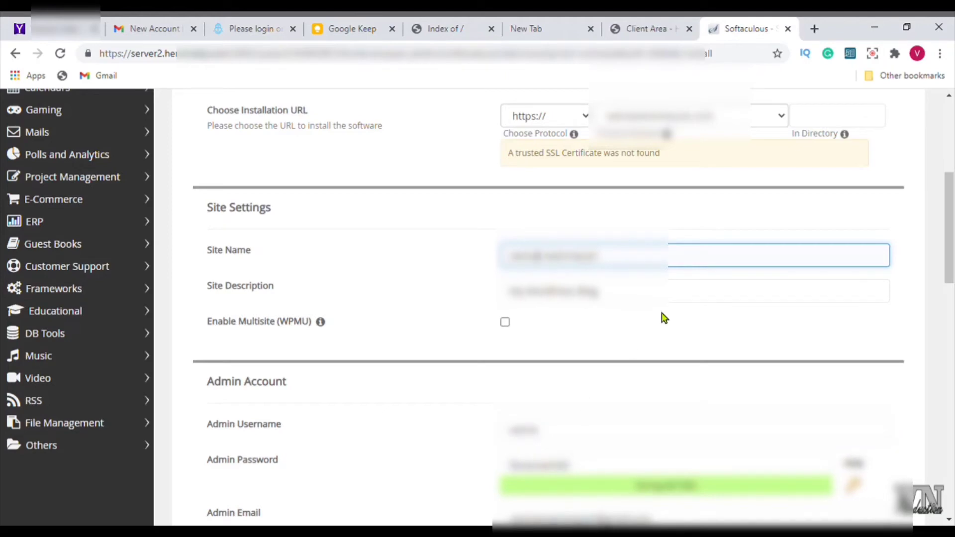
left_click(685, 298)
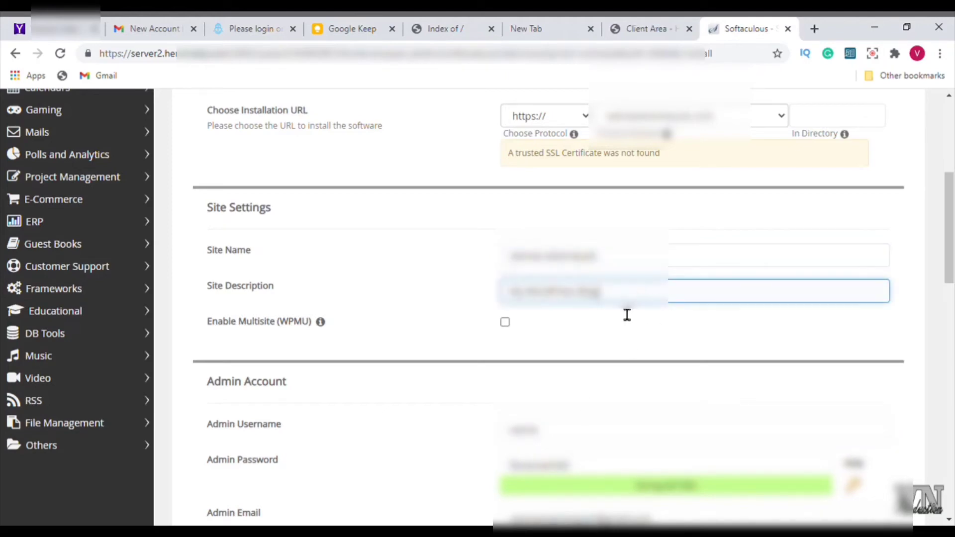
scroll(626, 335, "down", 2)
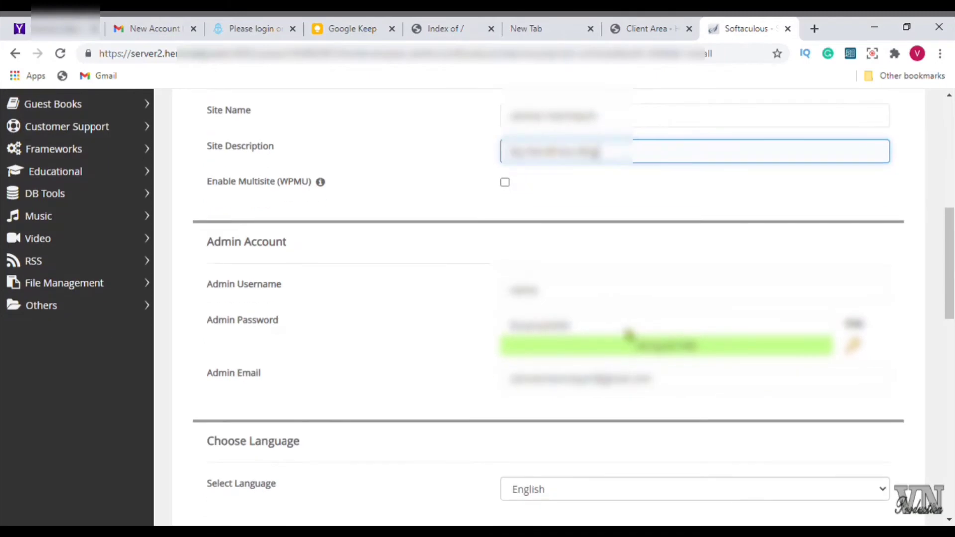
scroll(628, 337, "down", 1)
scroll(630, 343, "down", 2)
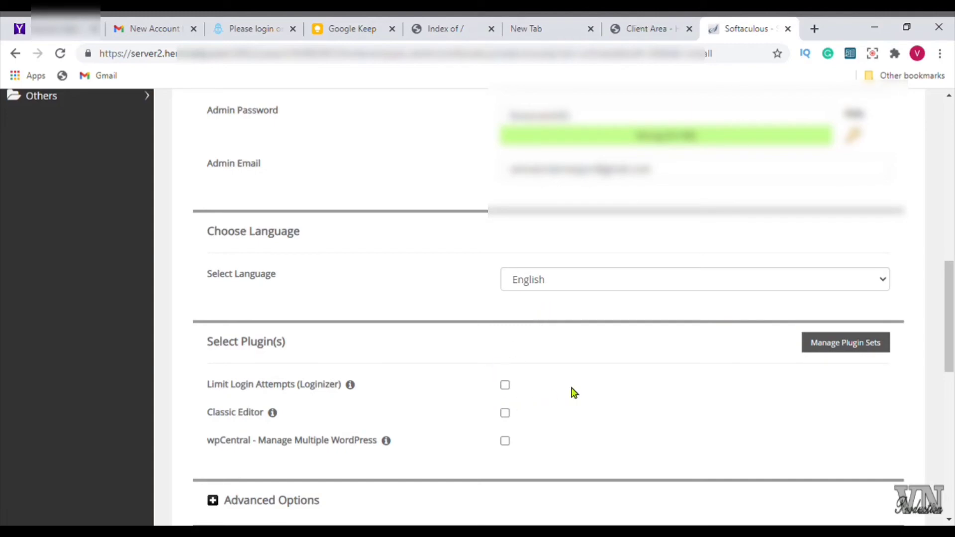
scroll(574, 392, "down", 2)
scroll(603, 380, "down", 1)
scroll(607, 374, "down", 3)
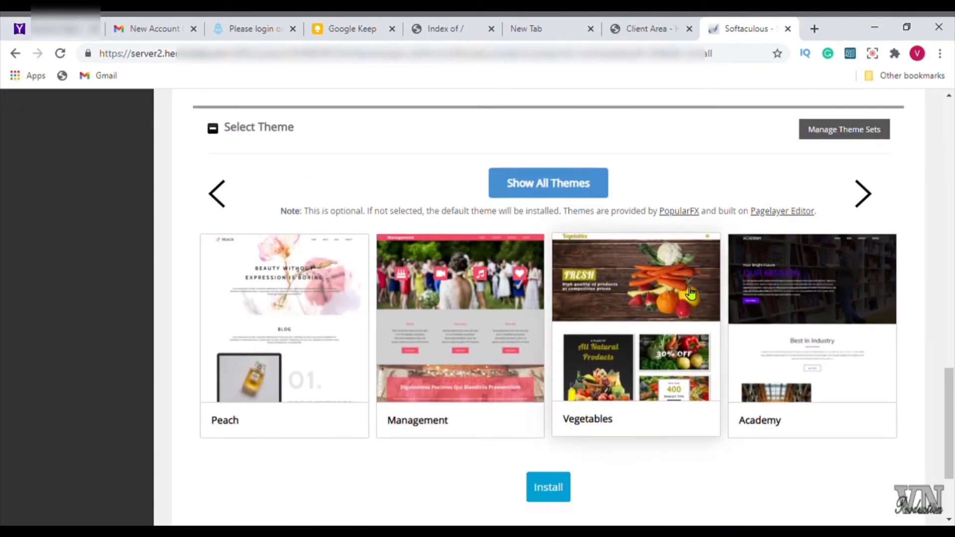
scroll(690, 294, "down", 2)
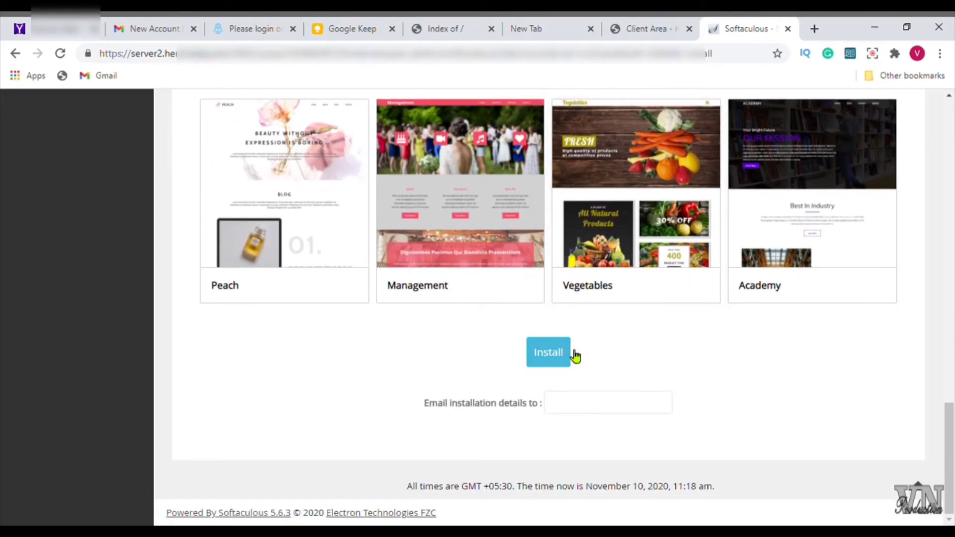
- Paste an address into the 'Email installation details to' field
left_click(628, 407)
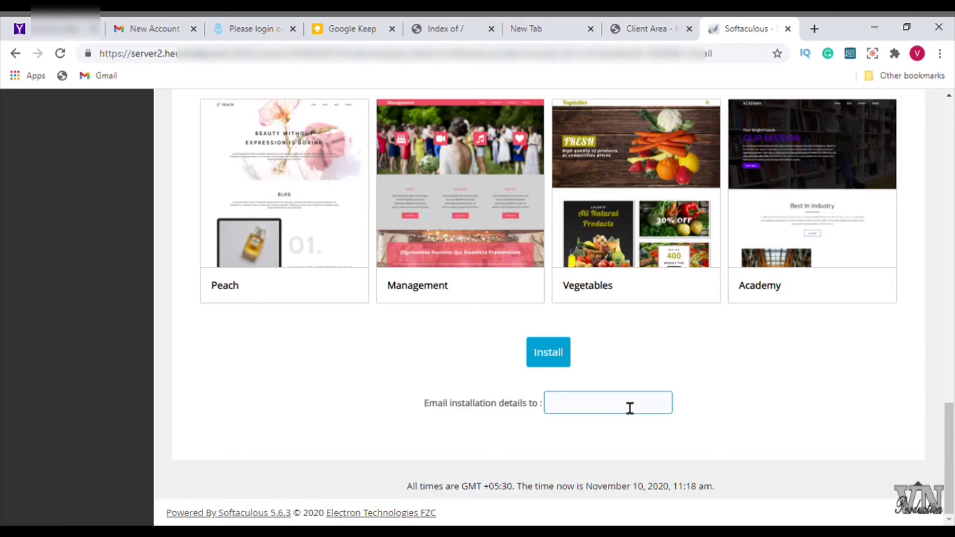
key("ctrl+v")
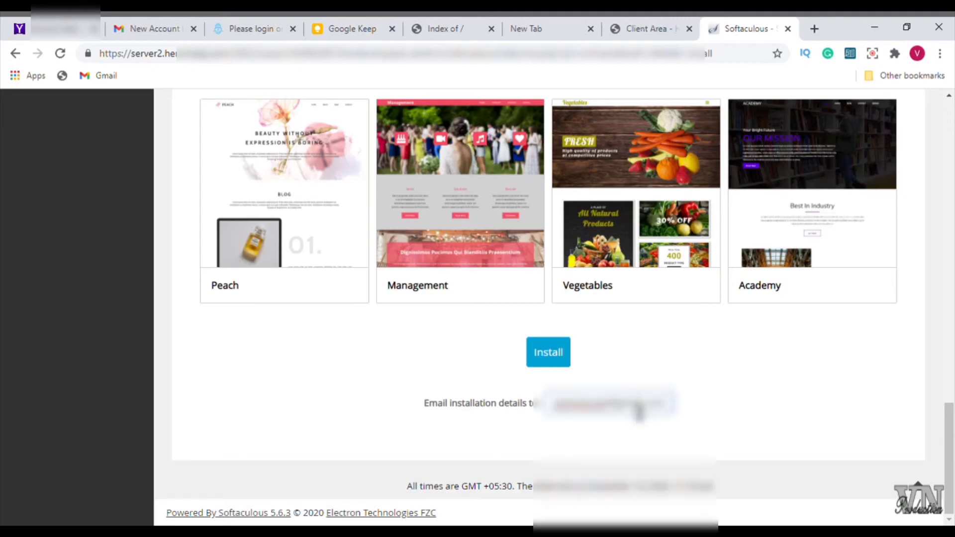
left_click_drag(666, 409, 541, 416)
scroll(649, 370, "up", 3)
scroll(649, 371, "up", 3)
scroll(590, 307, "up", 3)
scroll(567, 273, "up", 3)
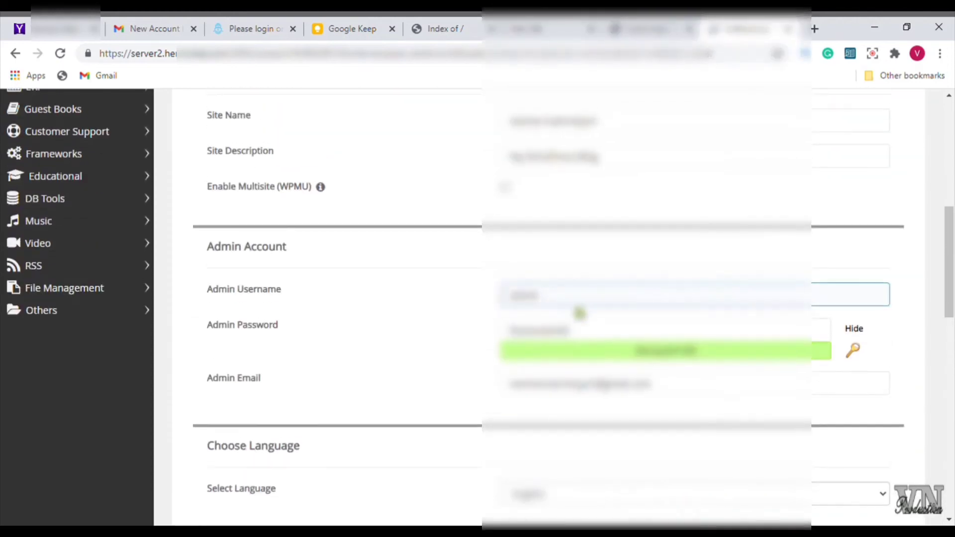
left_click(615, 336)
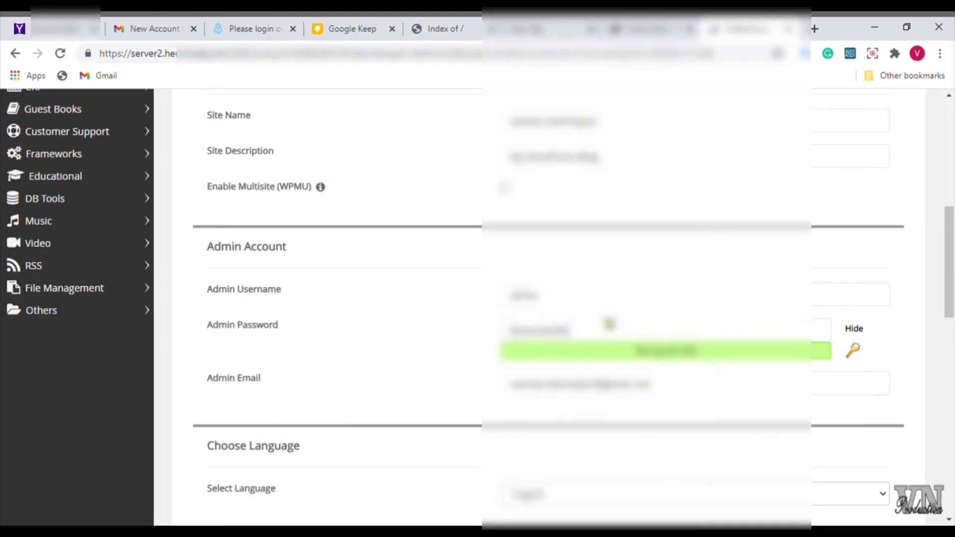
left_click(564, 298)
scroll(579, 301, "up", 3)
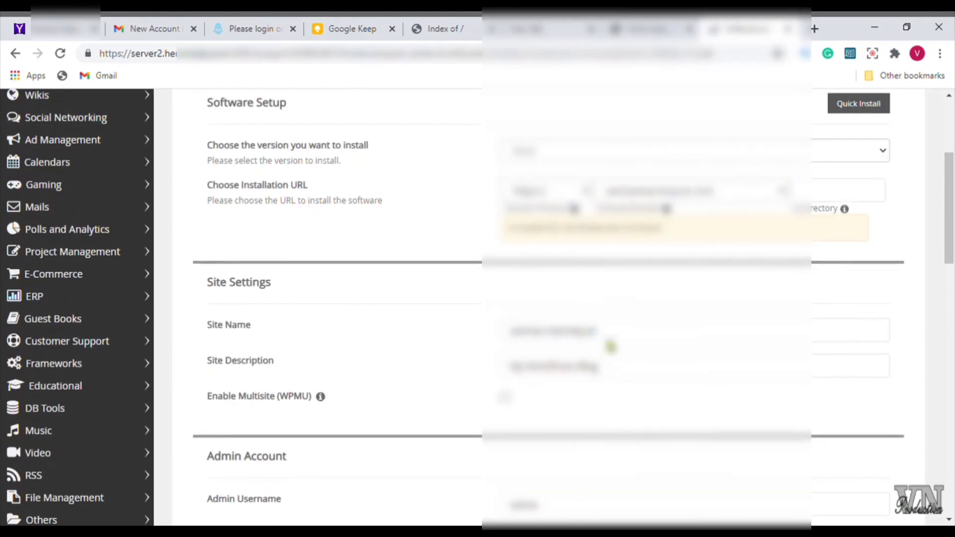
scroll(583, 321, "up", 2)
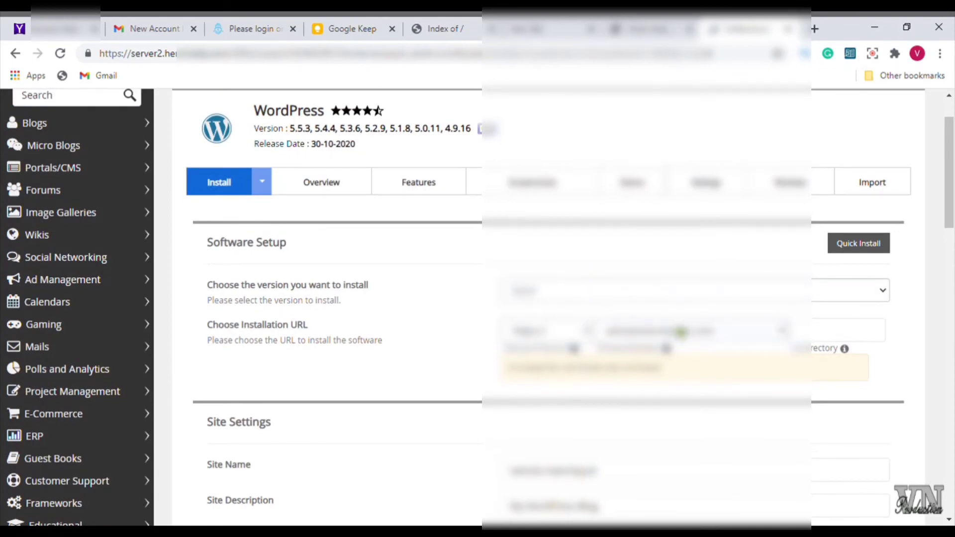
scroll(682, 337, "down", 5)
scroll(682, 336, "down", 3)
scroll(674, 348, "down", 2)
scroll(654, 364, "down", 5)
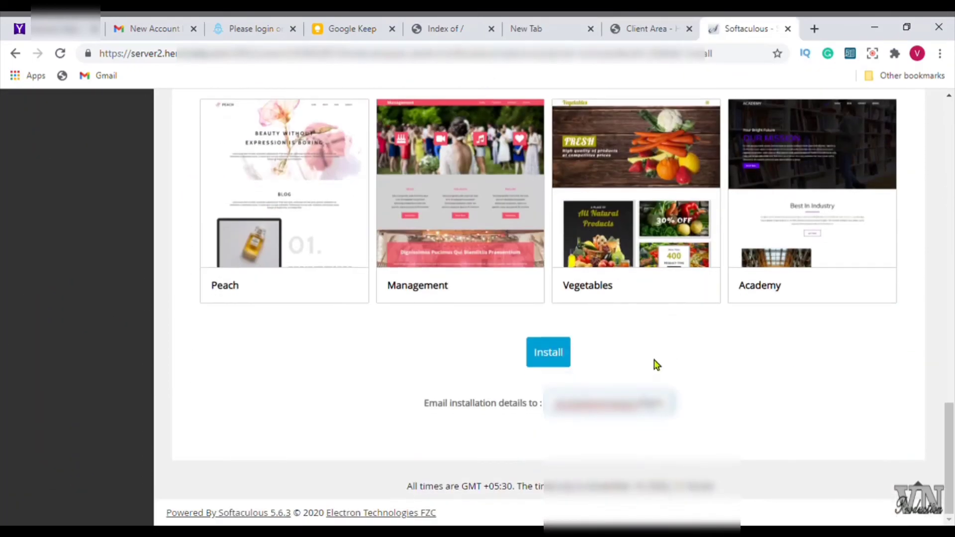
- Install WordPress and, after the Congratulations message, go to the 'Index of /' tab
left_click(549, 356)
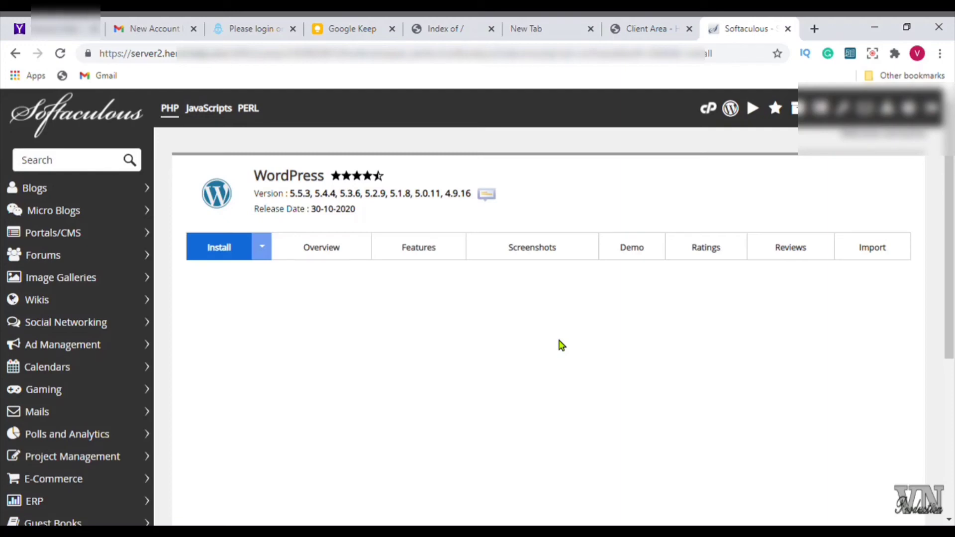
scroll(562, 344, "down", 4)
scroll(448, 298, "up", 3)
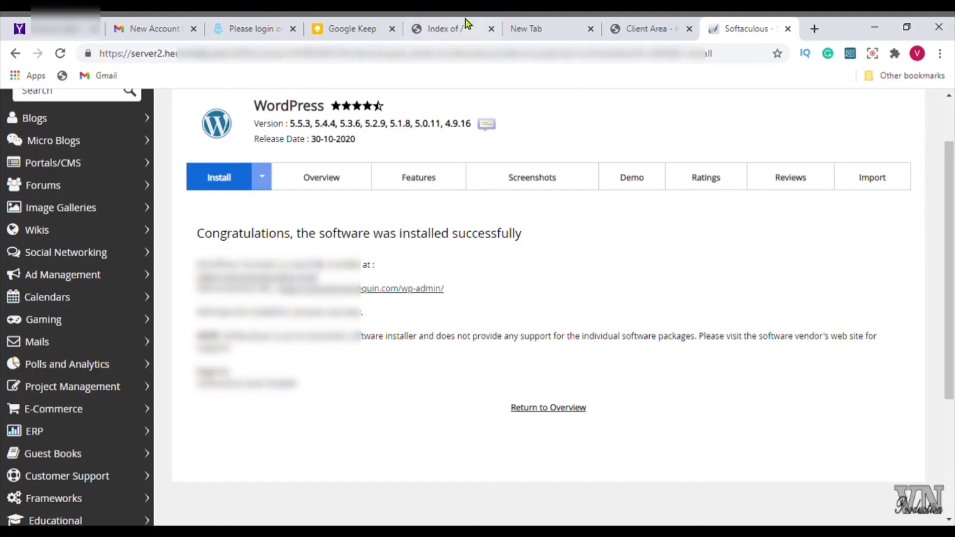
left_click(448, 28)
- Refresh the domain's 'Index of /' tab to load the WordPress home page
left_click(59, 52)
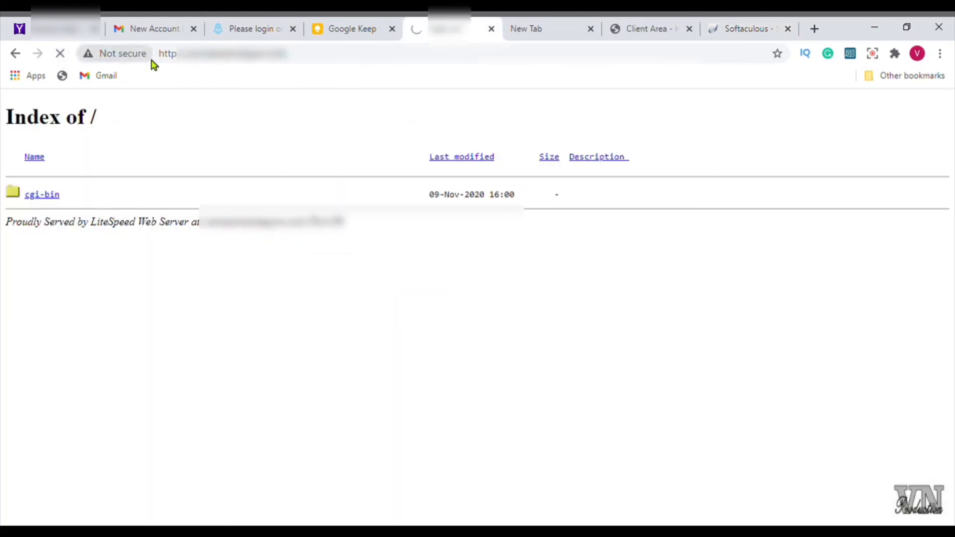